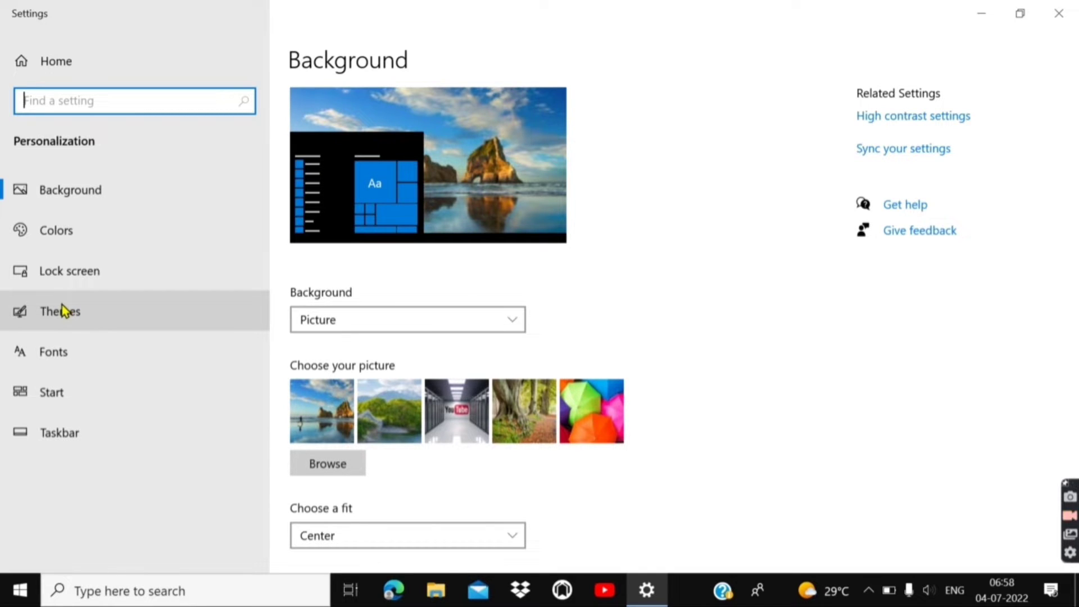
Open the Themes settings and look through the current theme's details and the themes available to switch to
{"action": "left_click", "coordinate": [56, 313]}
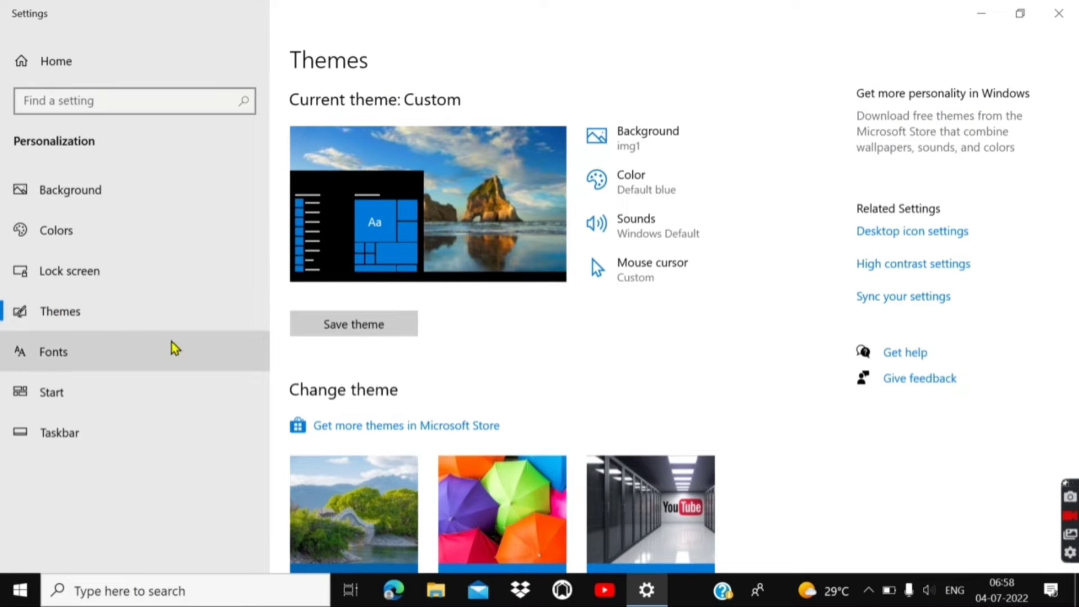
{"action": "scroll", "coordinate": [506, 345], "scroll_direction": "down", "scroll_amount": 6}
{"action": "scroll", "coordinate": [510, 332], "scroll_direction": "up", "scroll_amount": 6}
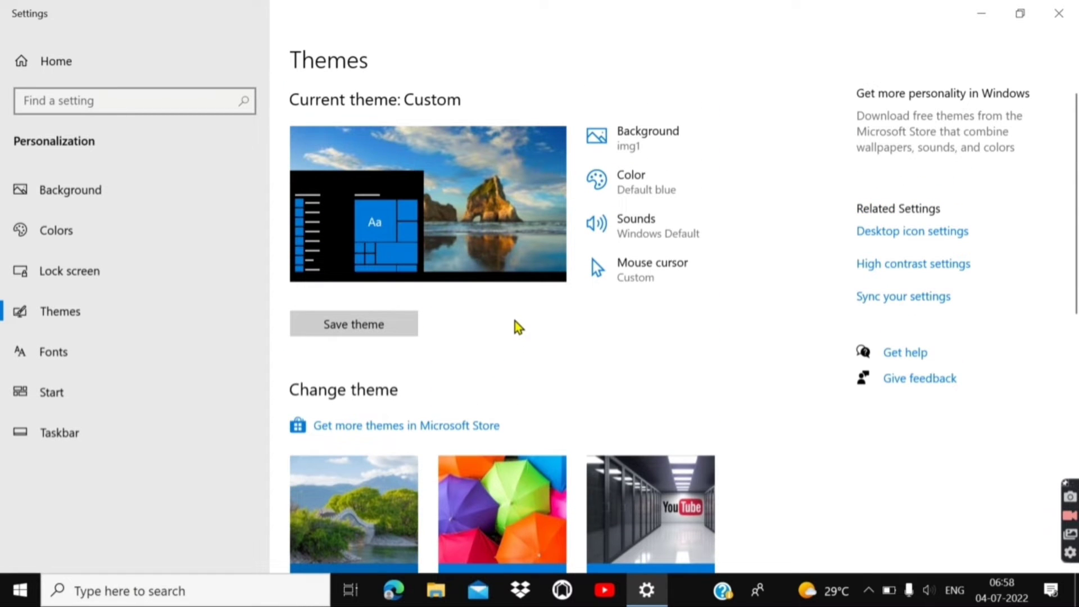
{"action": "scroll", "coordinate": [515, 321], "scroll_direction": "down", "scroll_amount": 6}
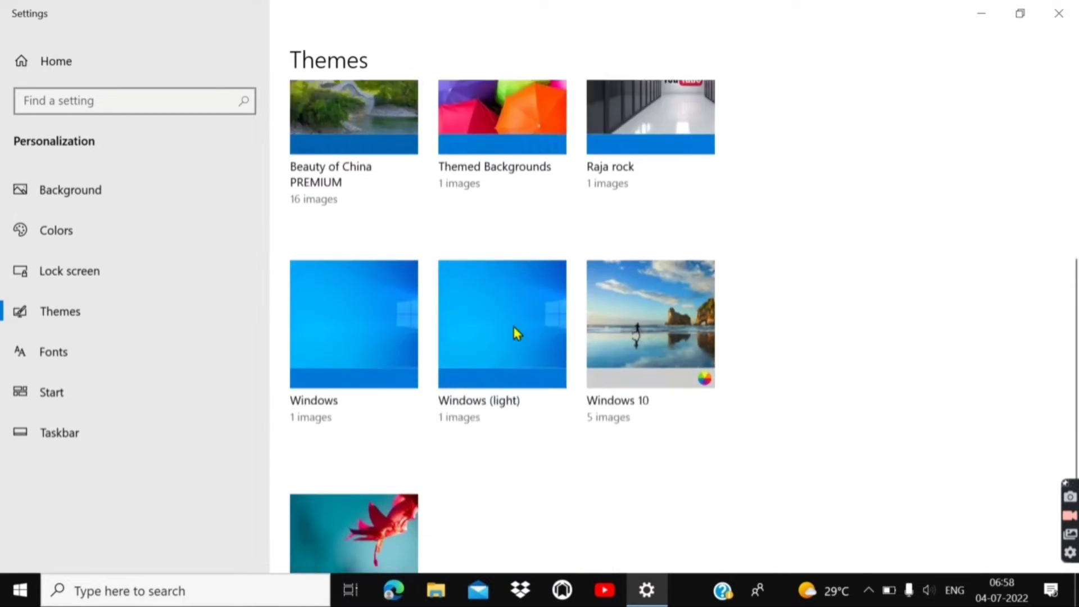
{"action": "scroll", "coordinate": [514, 327], "scroll_direction": "up", "scroll_amount": 2}
{"action": "scroll", "coordinate": [514, 328], "scroll_direction": "up", "scroll_amount": 3}
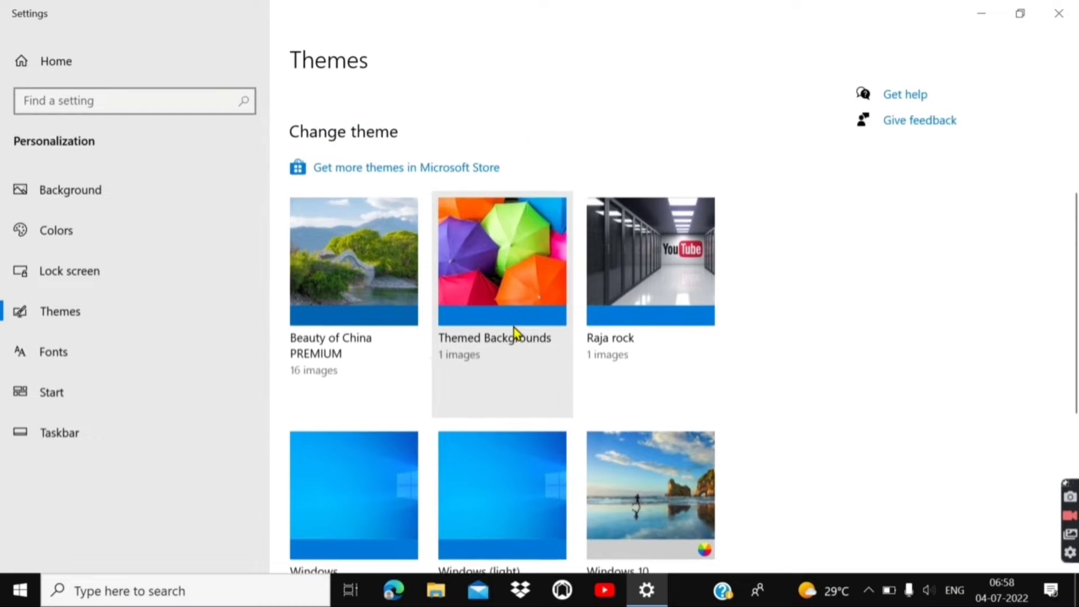
{"action": "scroll", "coordinate": [514, 327], "scroll_direction": "up", "scroll_amount": 3}
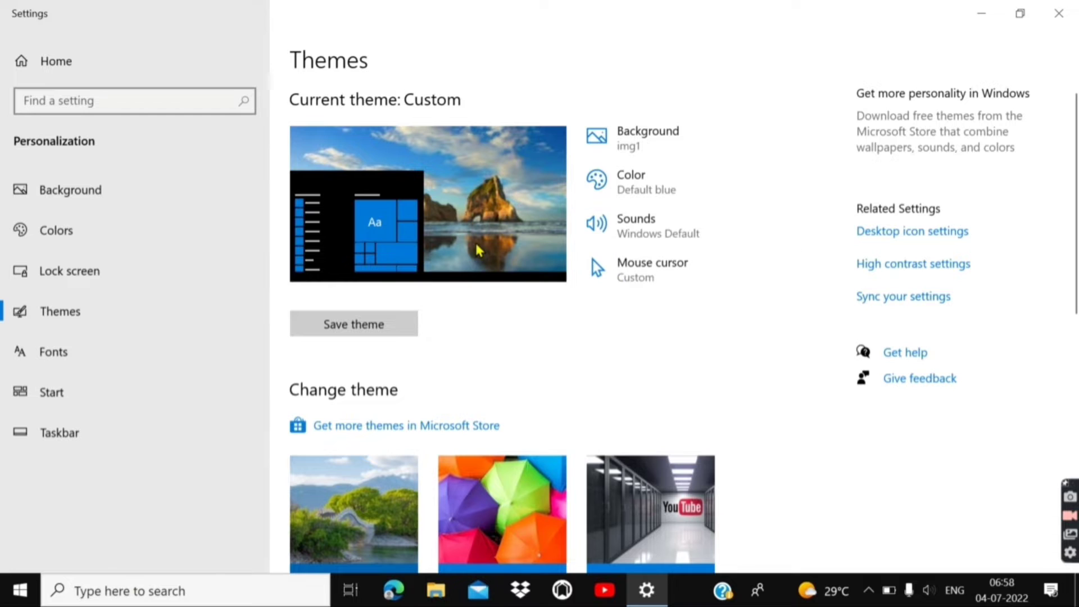
{"action": "scroll", "coordinate": [595, 261], "scroll_direction": "down", "scroll_amount": 4}
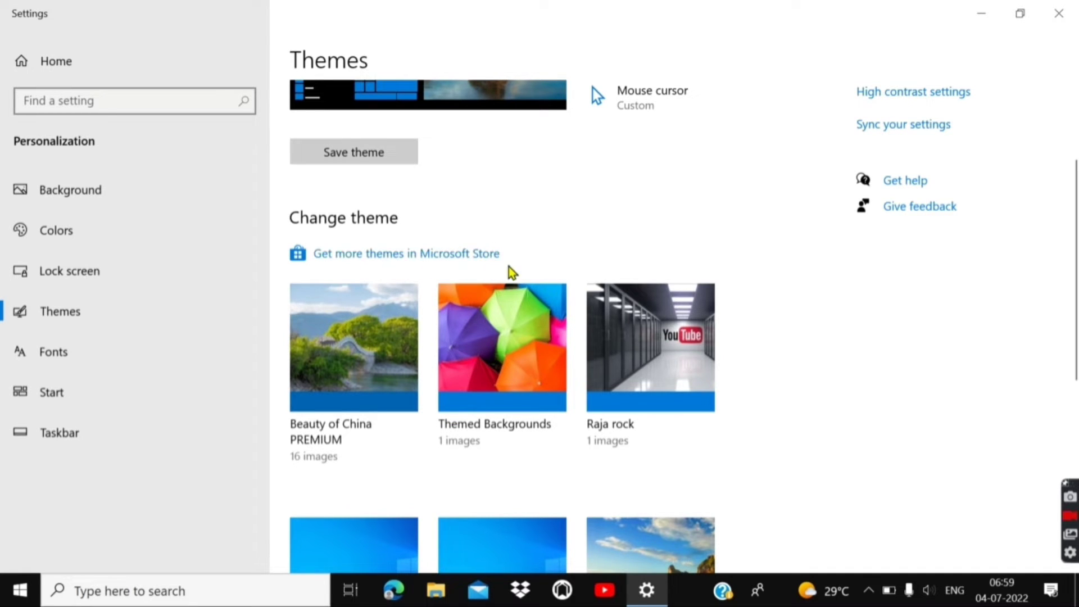
{"action": "scroll", "coordinate": [515, 258], "scroll_direction": "up", "scroll_amount": 3}
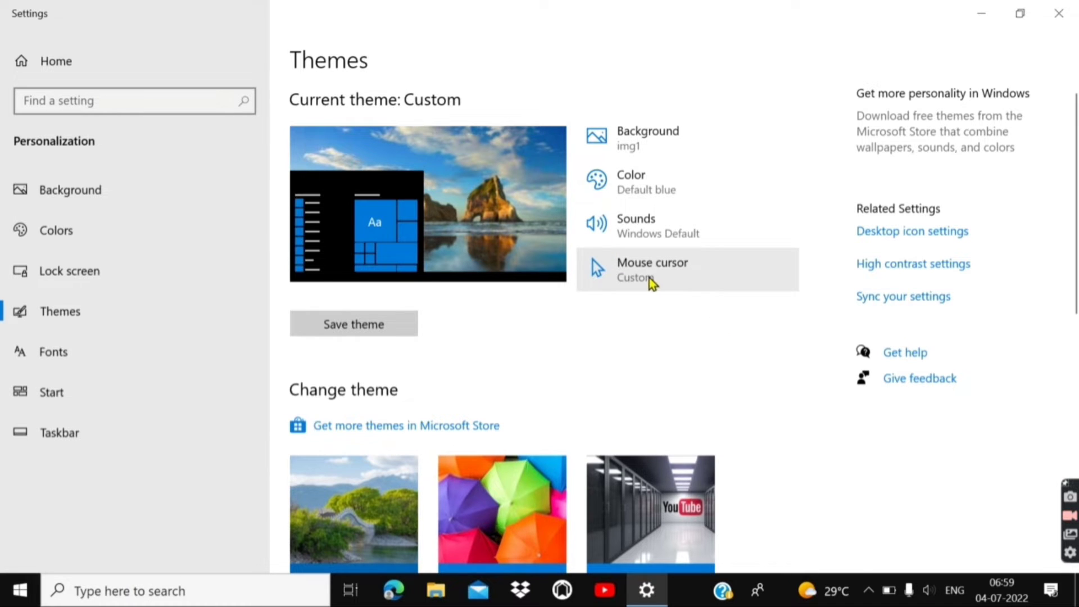
Review the current theme's background and color settings, returning to the Themes page after each
{"action": "left_click", "coordinate": [632, 148]}
{"action": "scroll", "coordinate": [605, 215], "scroll_direction": "down", "scroll_amount": 3}
{"action": "scroll", "coordinate": [603, 217], "scroll_direction": "up", "scroll_amount": 3}
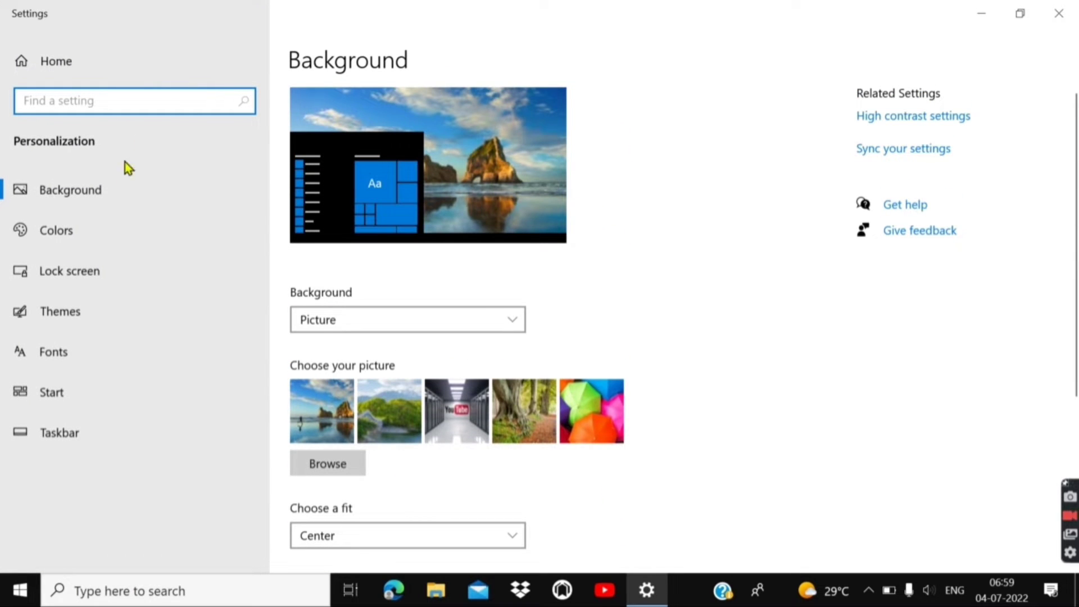
{"action": "left_click", "coordinate": [50, 311]}
{"action": "left_click", "coordinate": [631, 176]}
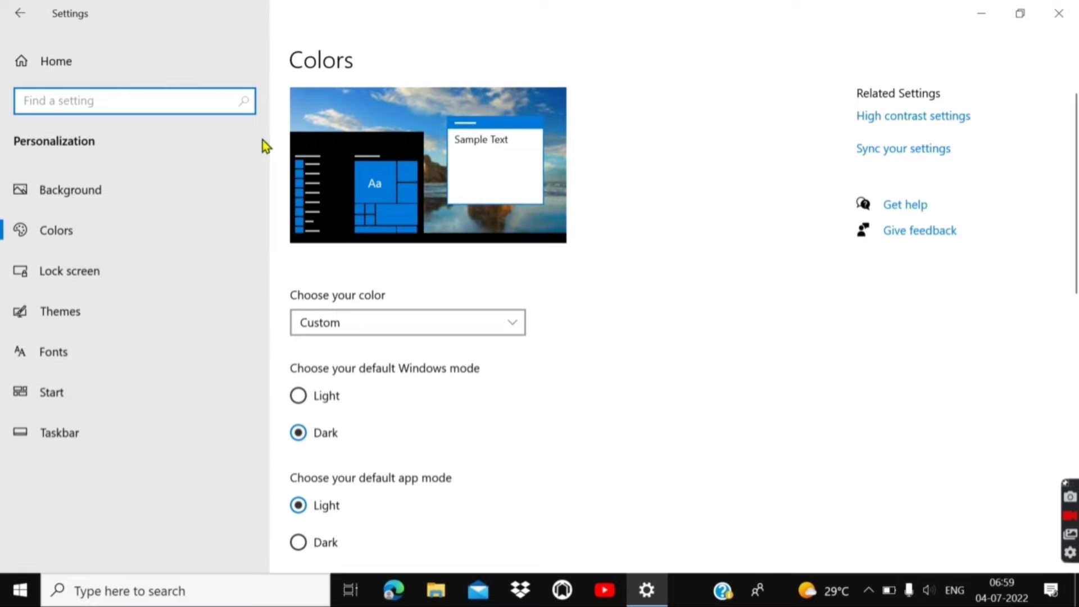
{"action": "left_click", "coordinate": [96, 312]}
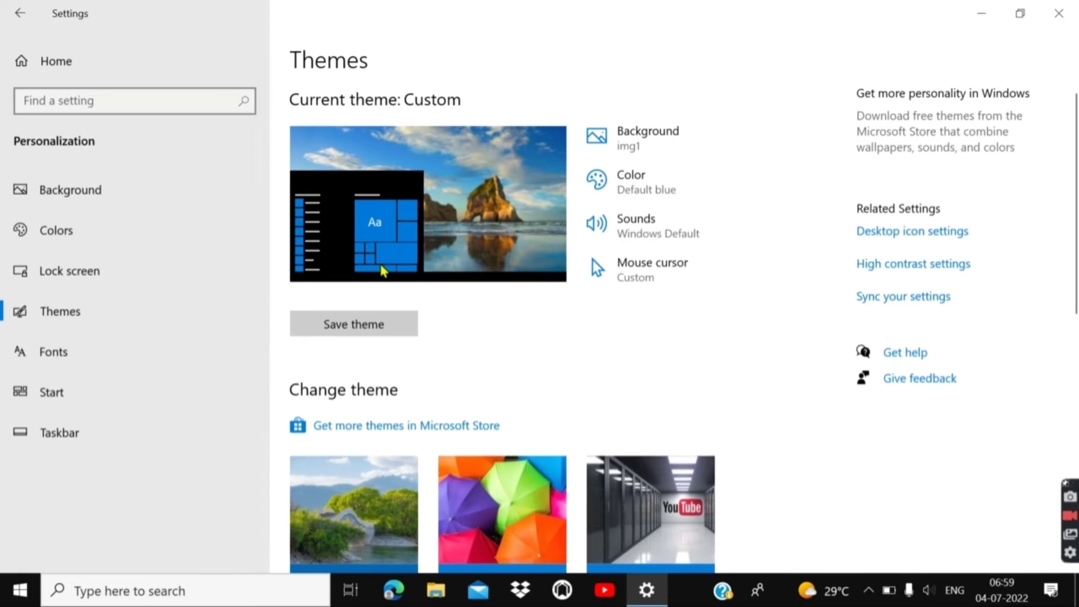
Review the theme's sound scheme and mouse pointer settings, closing each dialog without changing anything
{"action": "left_click", "coordinate": [639, 223]}
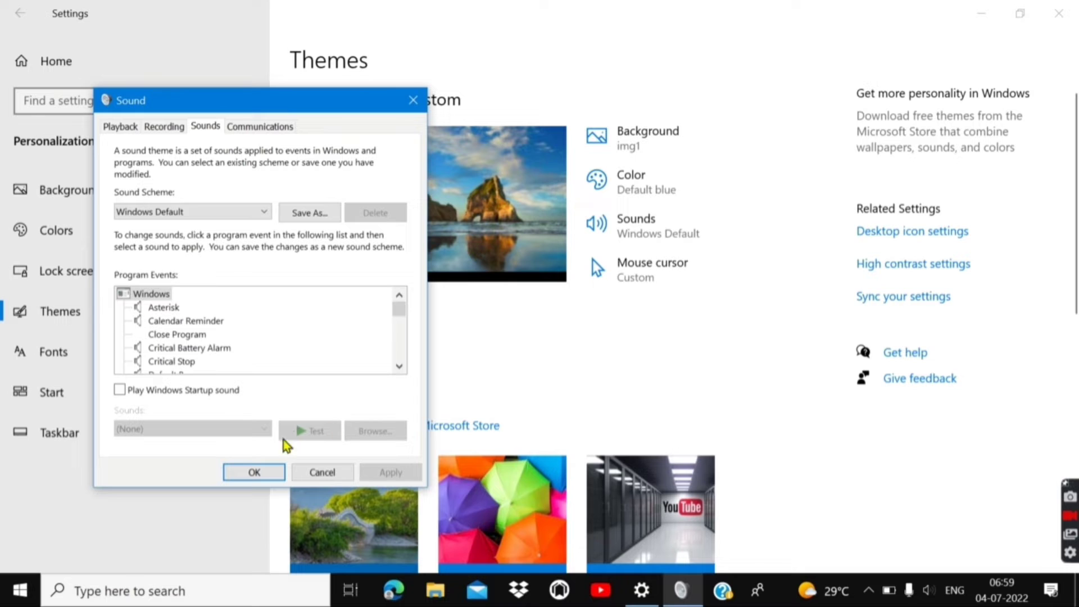
{"action": "left_click", "coordinate": [257, 473]}
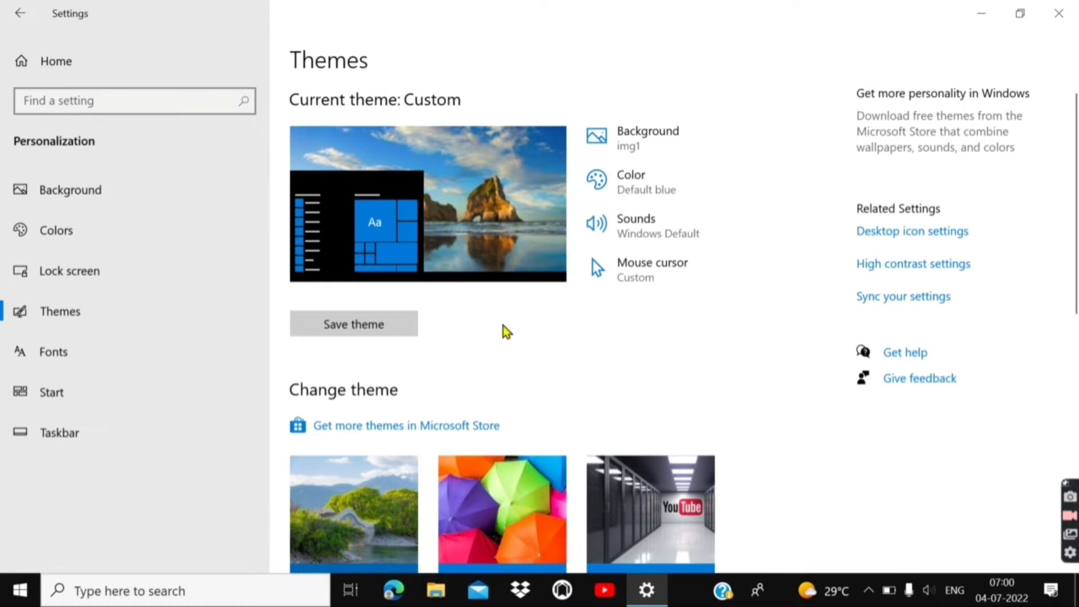
{"action": "left_click", "coordinate": [618, 276]}
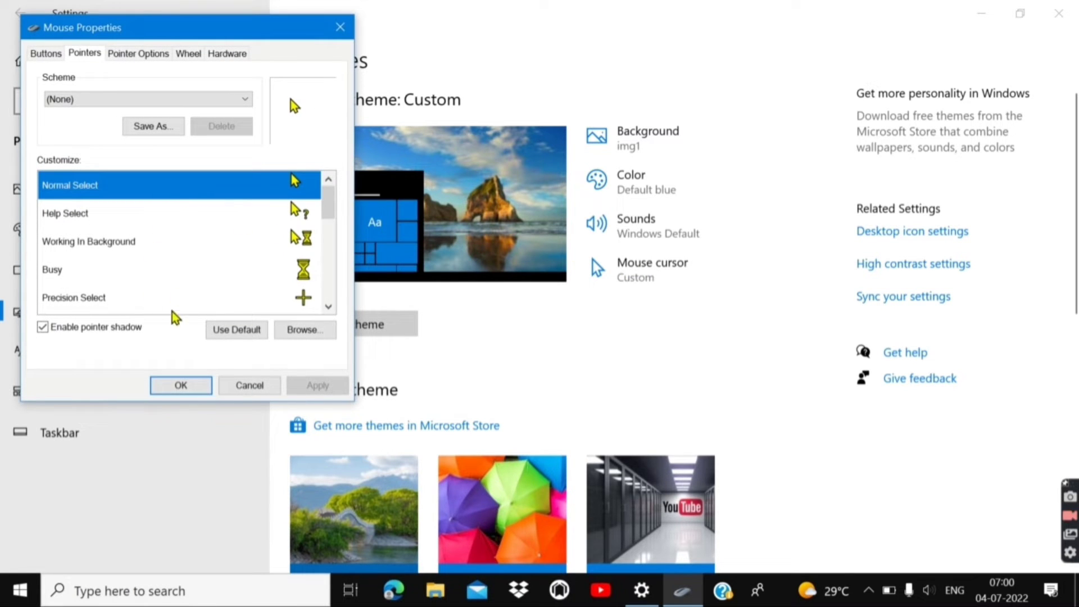
{"action": "scroll", "coordinate": [277, 210], "scroll_direction": "down", "scroll_amount": 4}
{"action": "scroll", "coordinate": [279, 206], "scroll_direction": "up", "scroll_amount": 4}
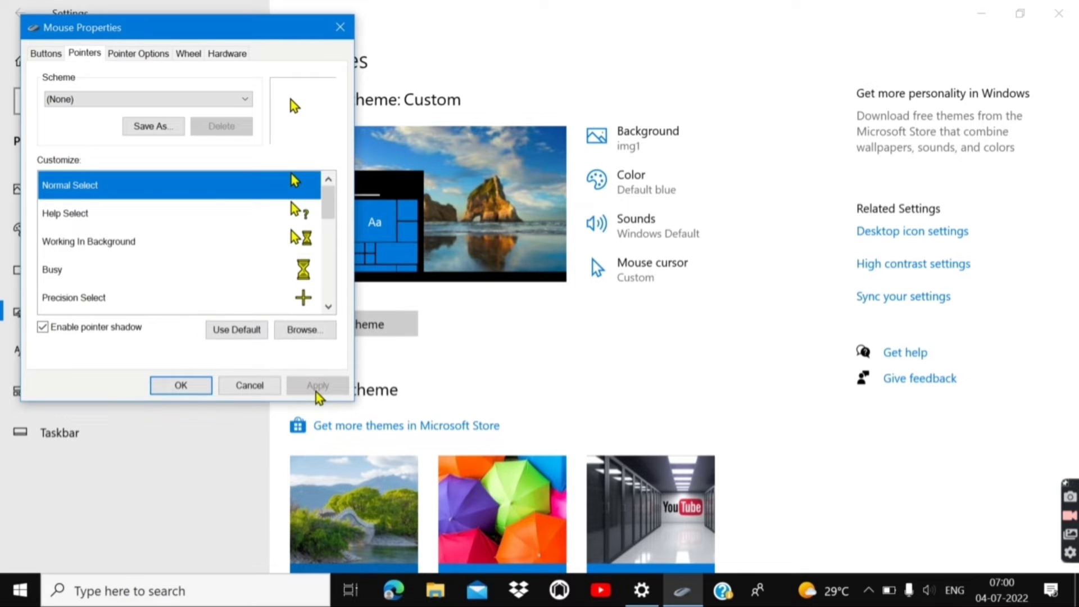
{"action": "left_click", "coordinate": [172, 392]}
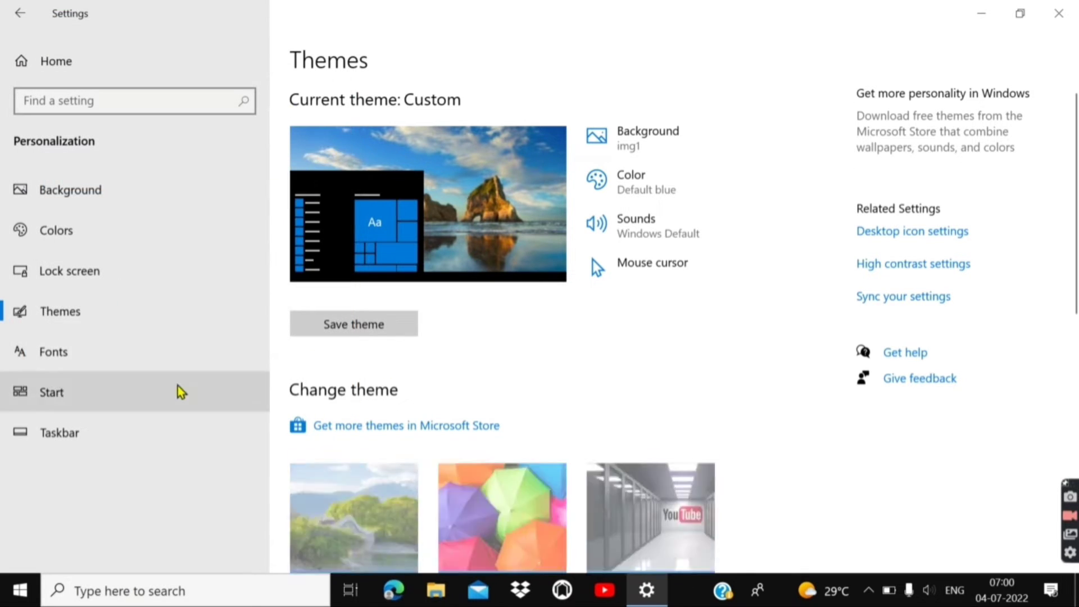
{"action": "scroll", "coordinate": [443, 340], "scroll_direction": "down", "scroll_amount": 3}
{"action": "scroll", "coordinate": [442, 340], "scroll_direction": "up", "scroll_amount": 3}
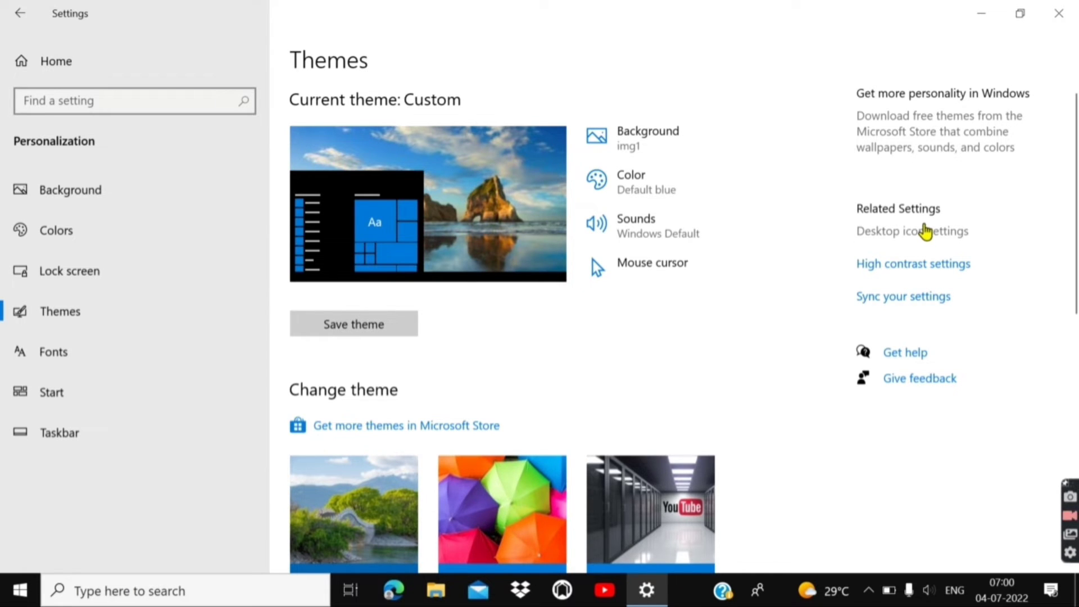
View the icons on the desktop and reopen the Themes page from the desktop's personalization option
{"action": "left_click", "coordinate": [981, 23]}
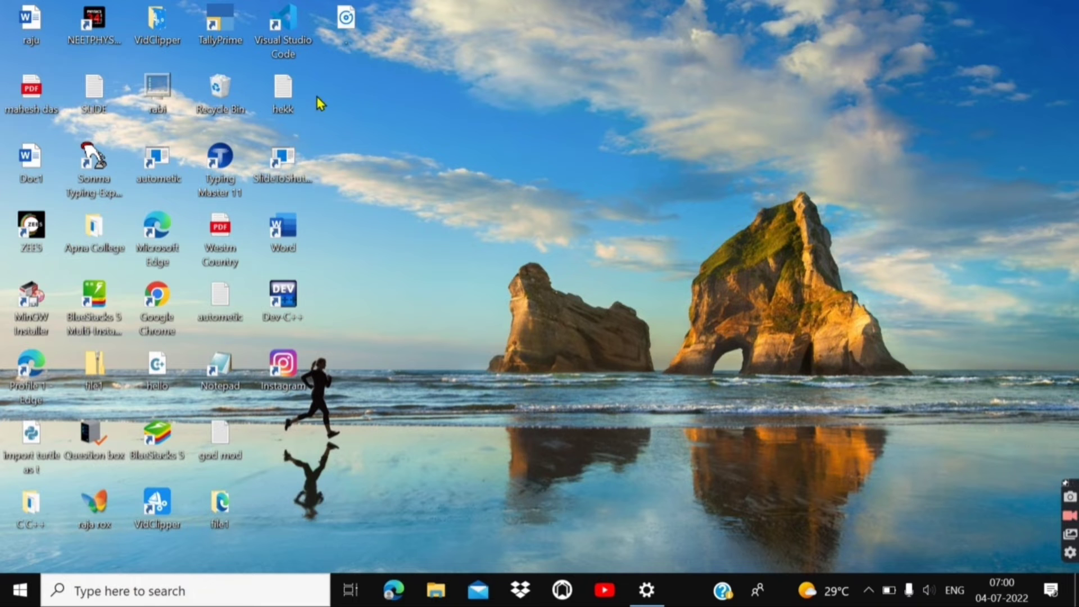
{"action": "right_click", "coordinate": [517, 89]}
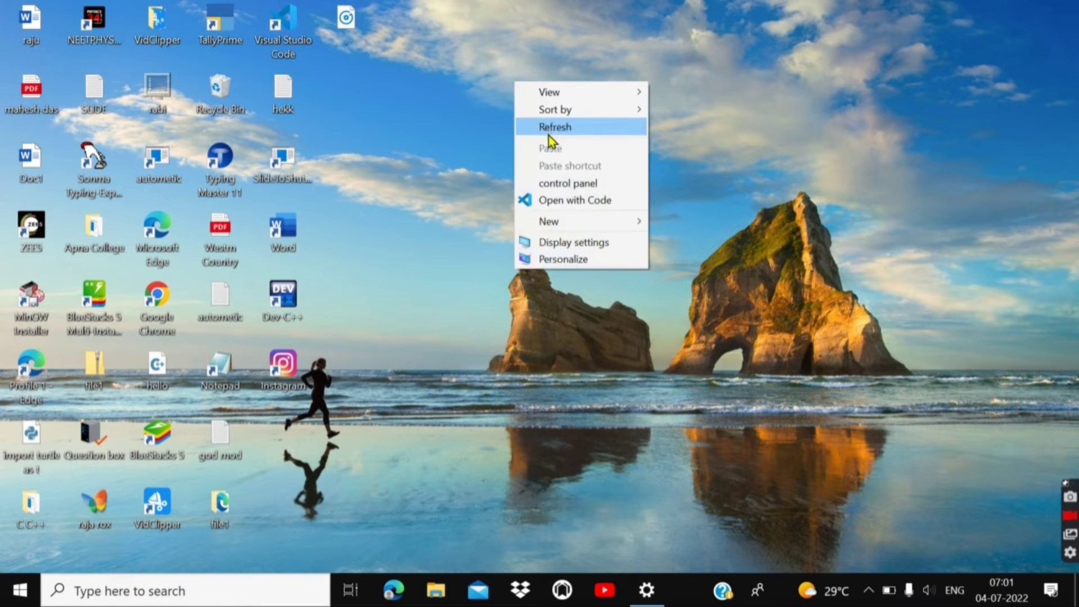
{"action": "left_click", "coordinate": [555, 259]}
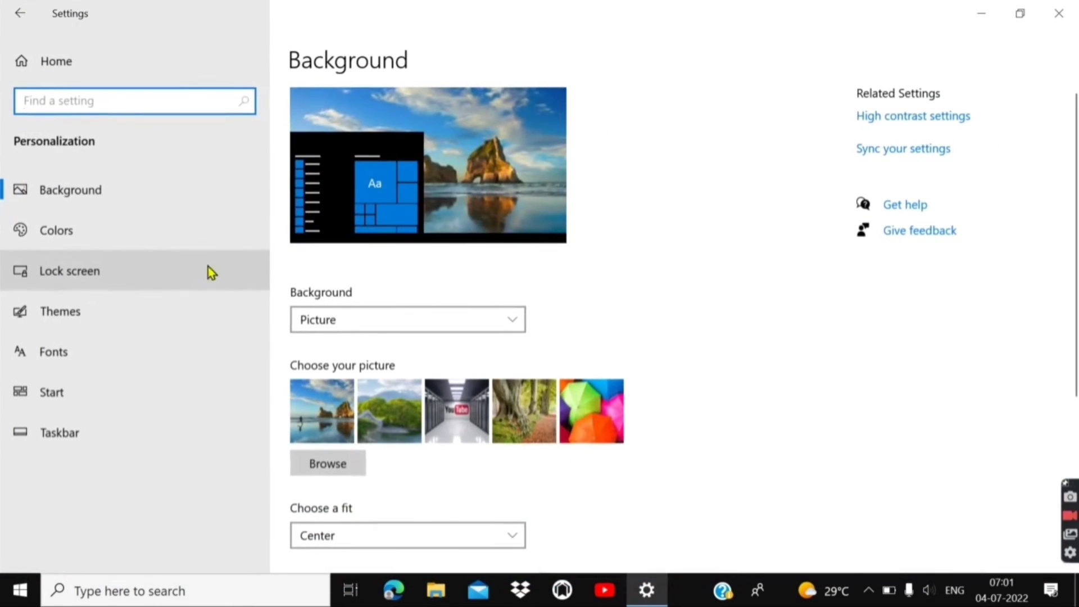
{"action": "left_click", "coordinate": [137, 304]}
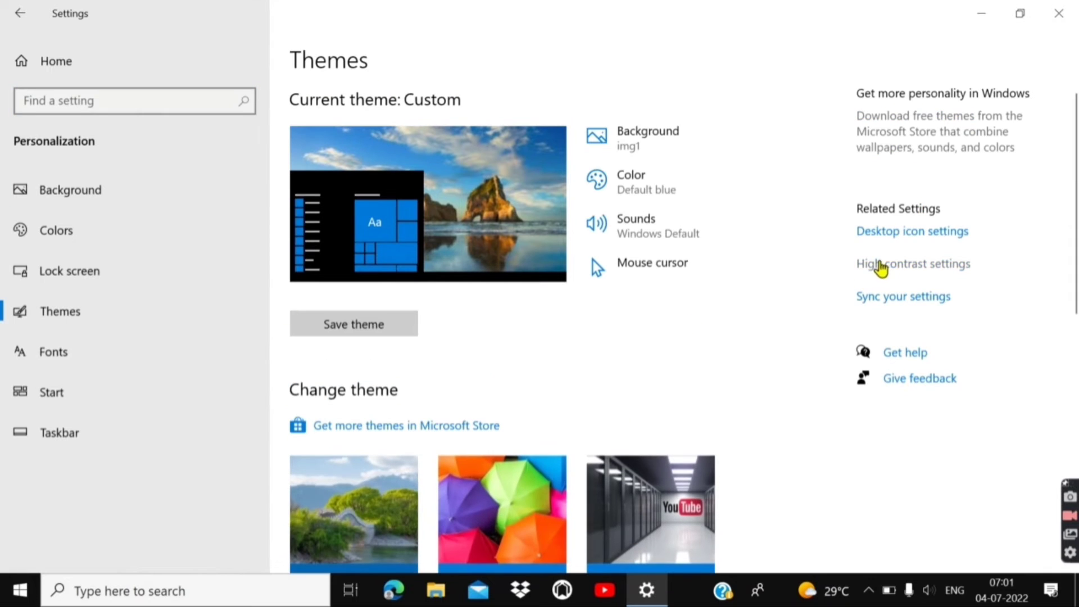
Add the Computer and Control Panel icons to the desktop in the desktop icon settings, and minimize Settings to view the desktop
{"action": "left_click", "coordinate": [891, 235]}
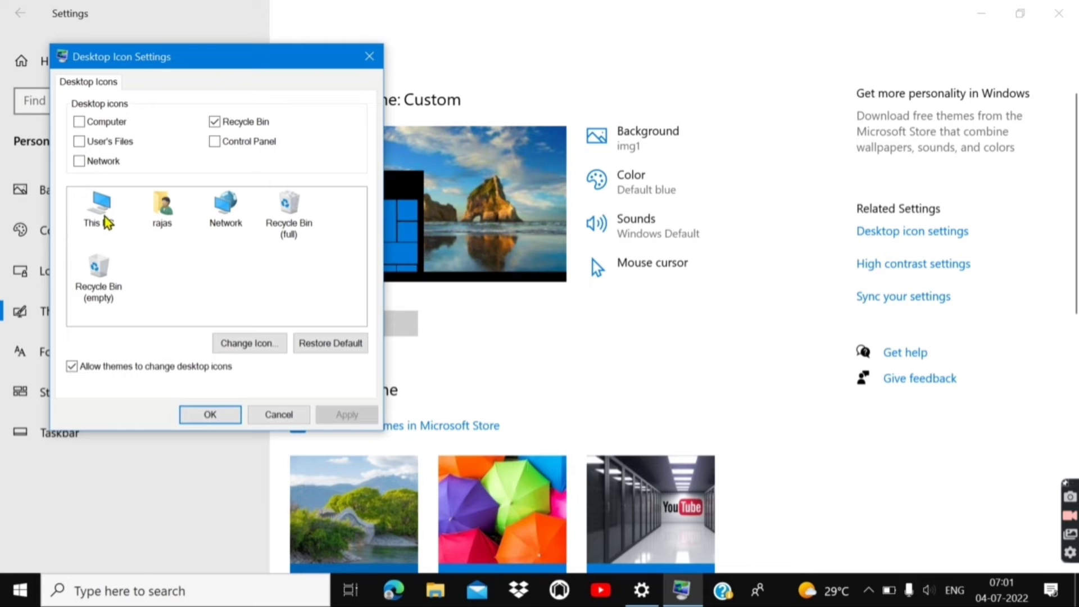
{"action": "left_click", "coordinate": [214, 141]}
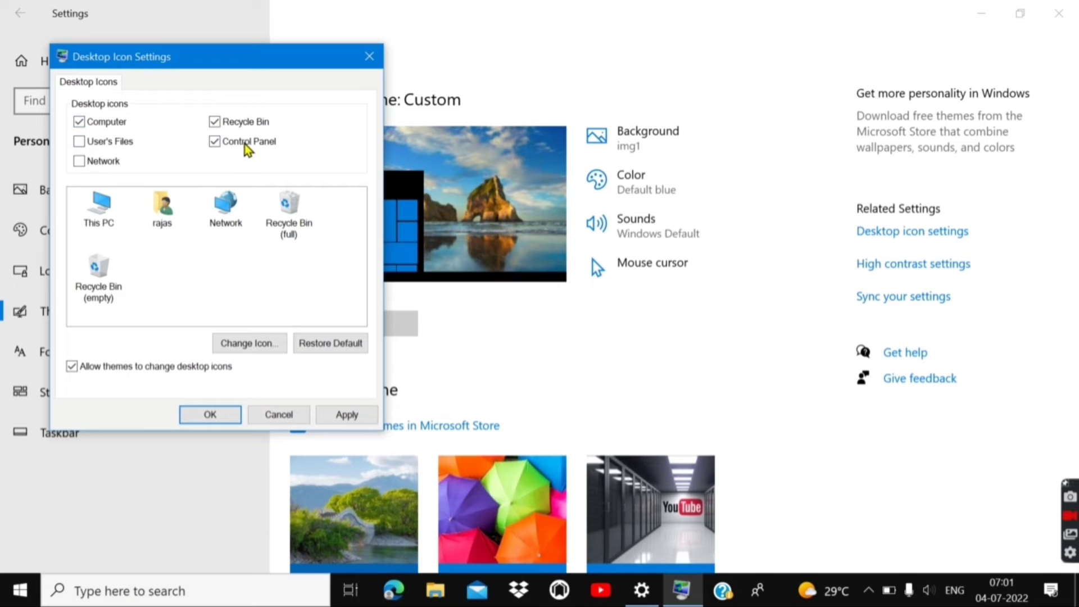
{"action": "left_click", "coordinate": [340, 416]}
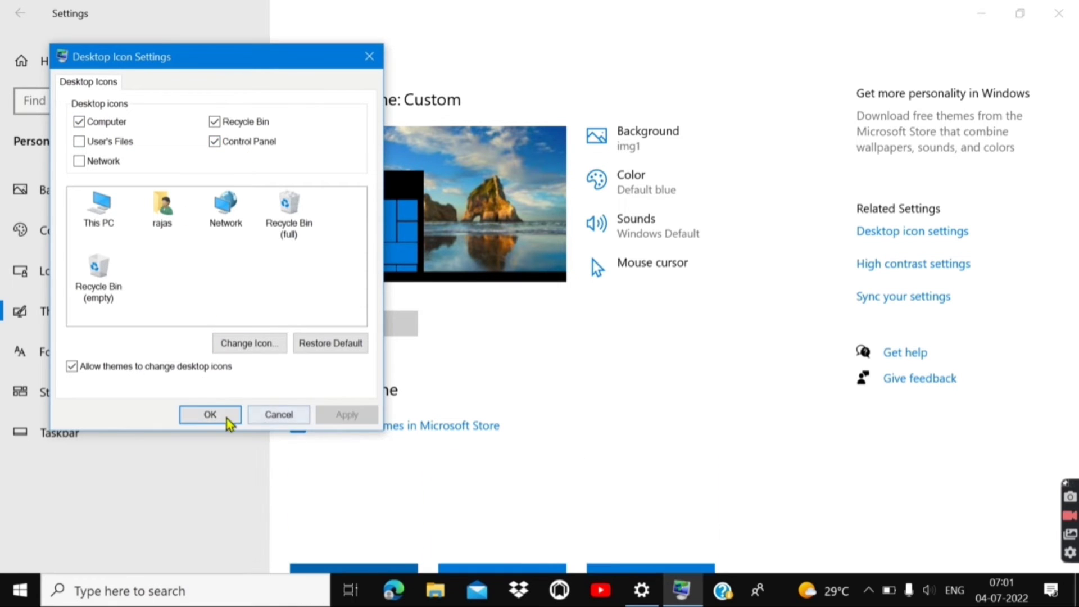
{"action": "left_click", "coordinate": [210, 414]}
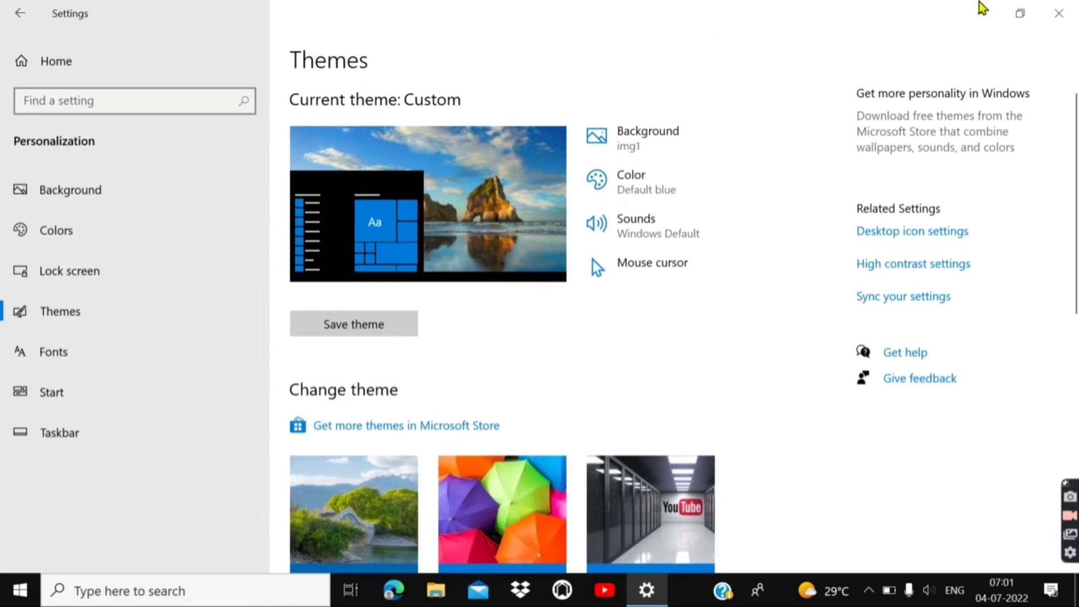
{"action": "left_click", "coordinate": [973, 16]}
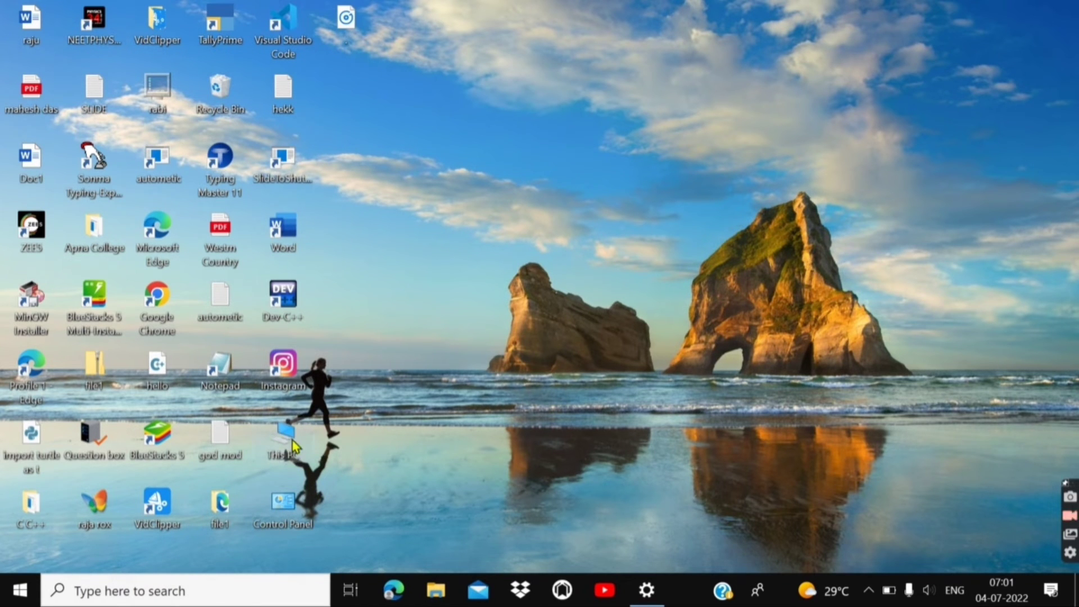
Reopen the Themes settings, try high contrast mode by turning it on and off, and return to the theme settings
{"action": "right_click", "coordinate": [471, 190]}
{"action": "left_click", "coordinate": [505, 358]}
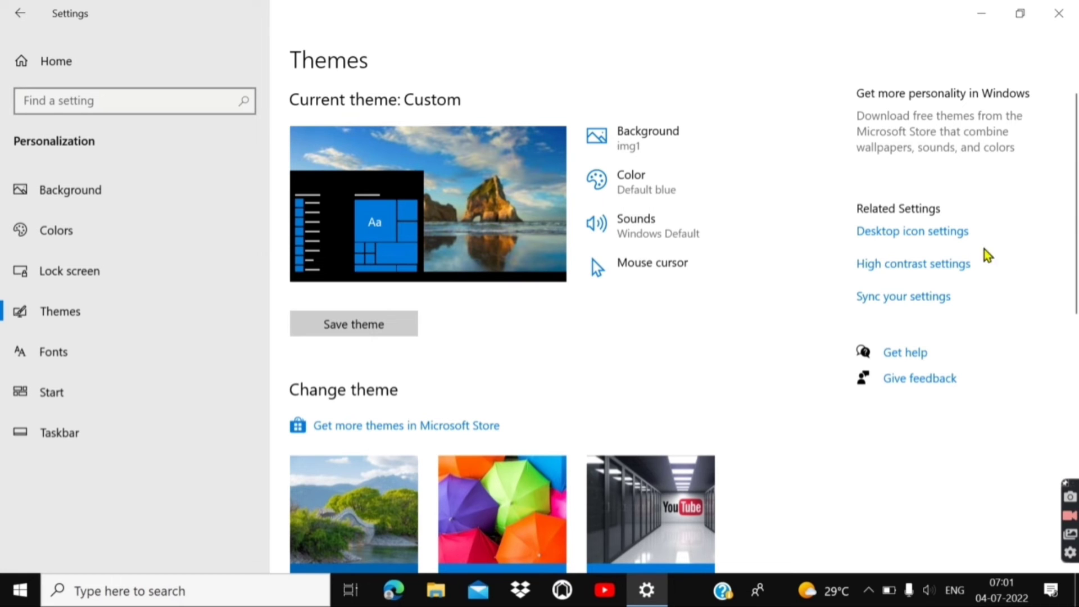
{"action": "left_click", "coordinate": [907, 264]}
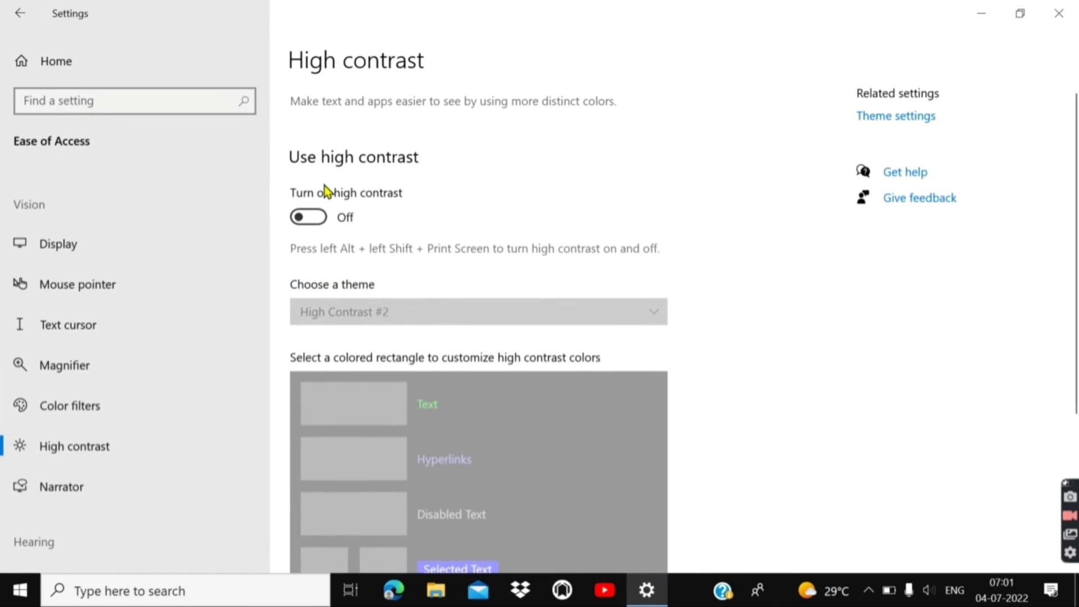
{"action": "left_click", "coordinate": [303, 221]}
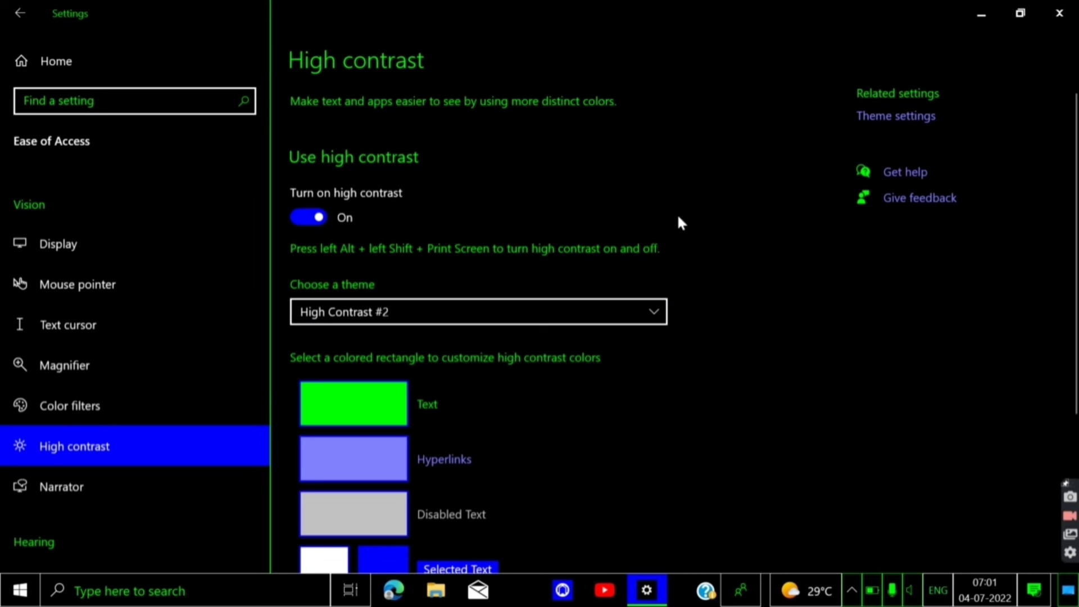
{"action": "left_click", "coordinate": [313, 219]}
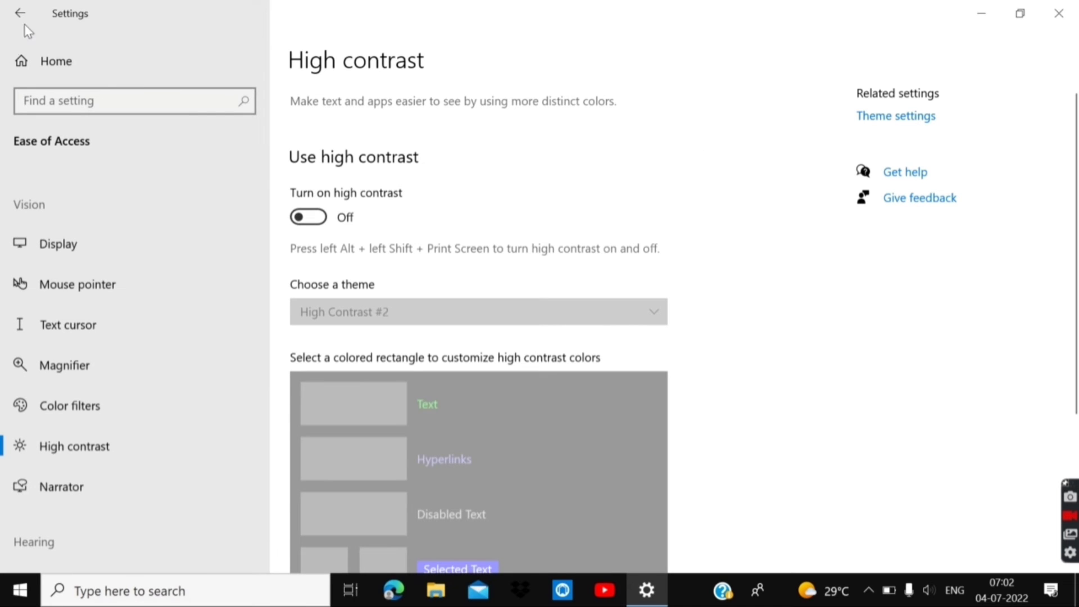
{"action": "left_click", "coordinate": [874, 115]}
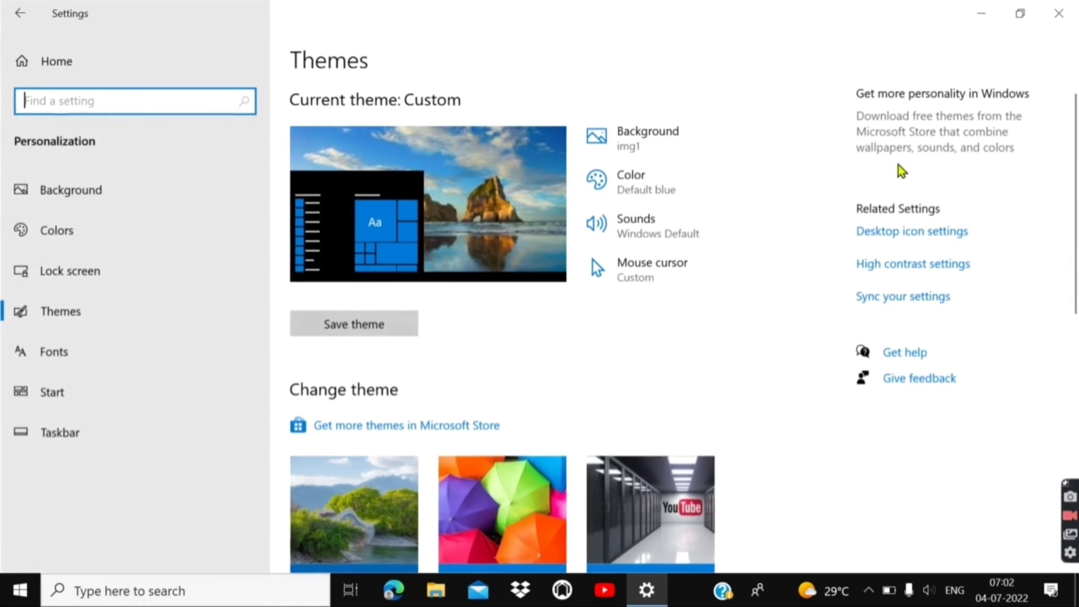
Examine the account's sync settings from the related settings and return to the Themes page
{"action": "left_click", "coordinate": [908, 300]}
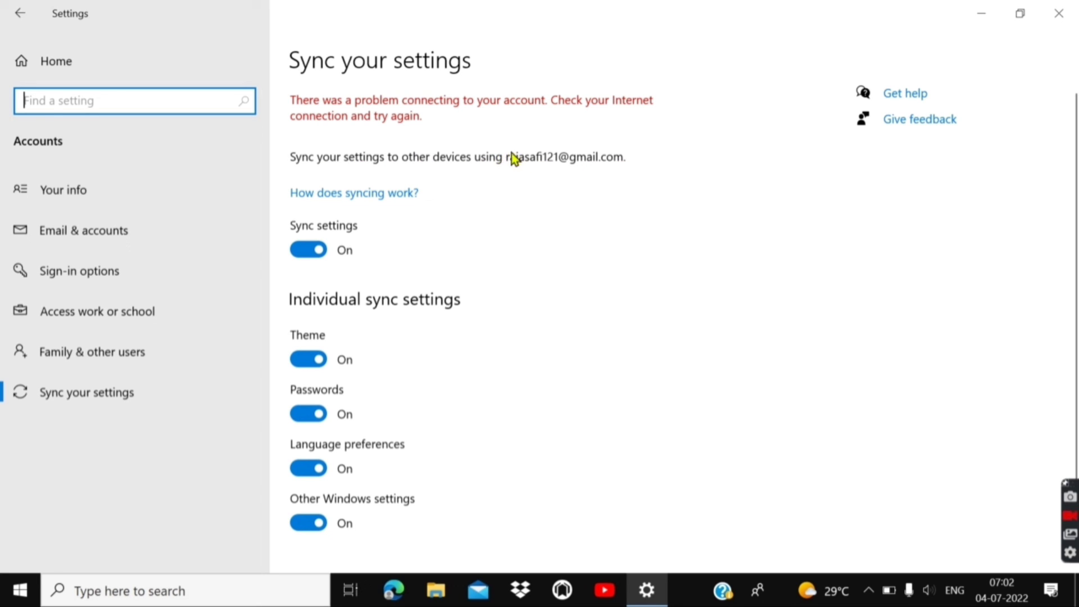
{"action": "left_click", "coordinate": [620, 153]}
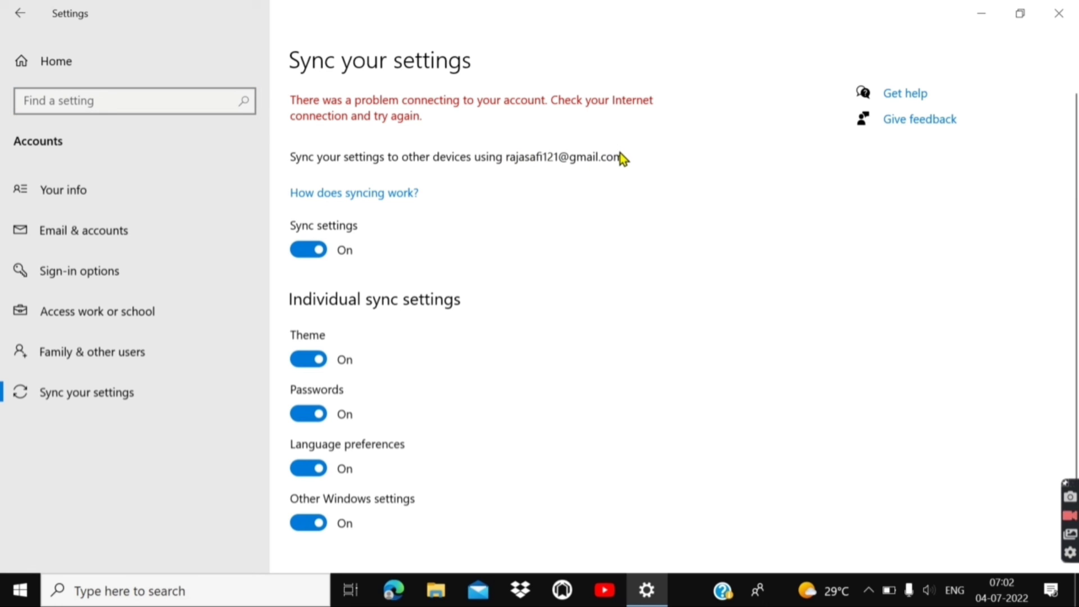
{"action": "left_click", "coordinate": [20, 17]}
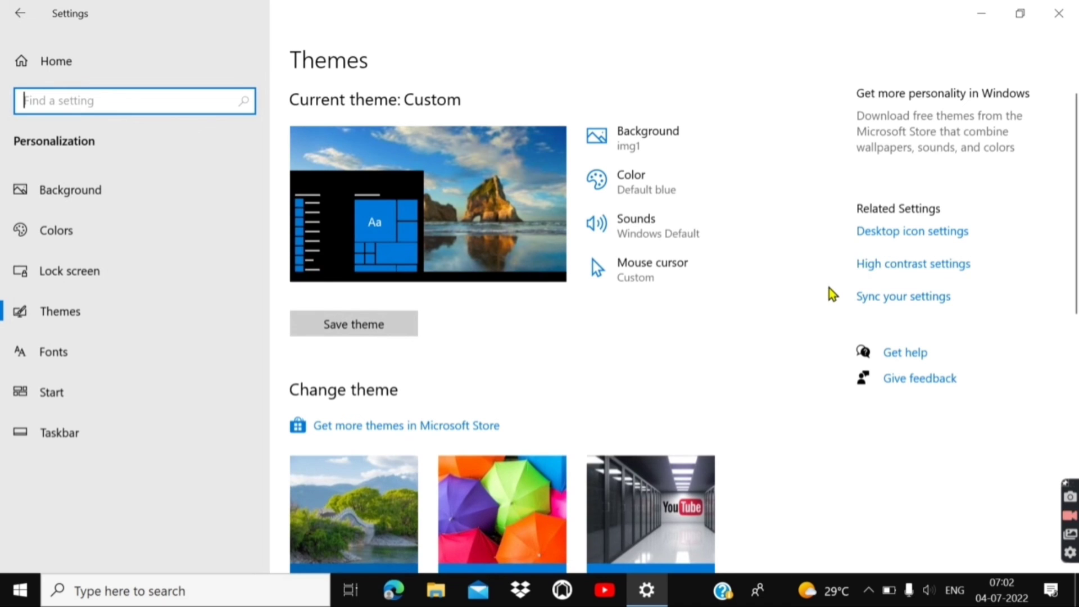
{"action": "scroll", "coordinate": [828, 288], "scroll_direction": "down", "scroll_amount": 2}
{"action": "scroll", "coordinate": [828, 288], "scroll_direction": "up", "scroll_amount": 2}
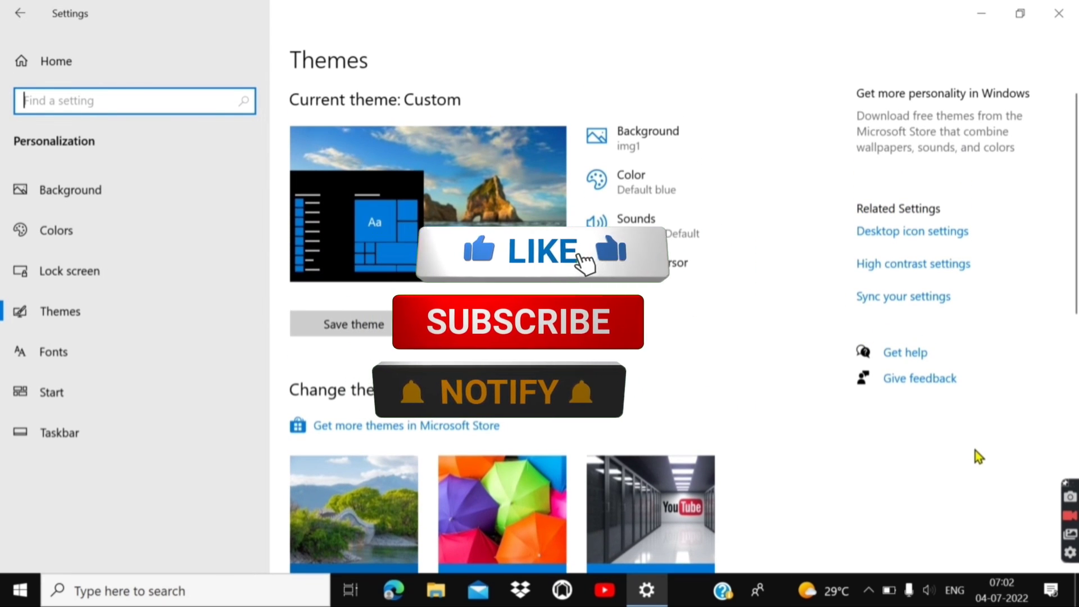